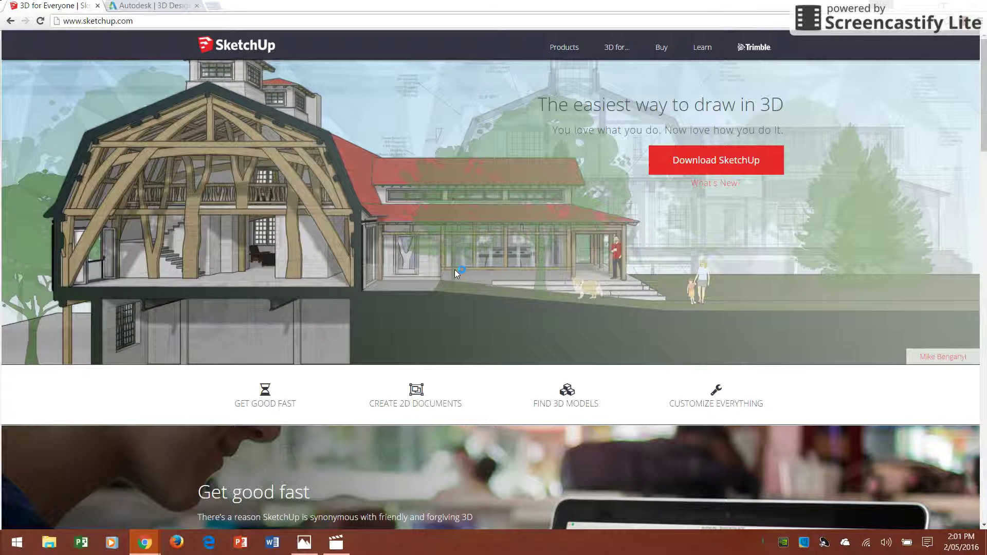
# - Switch from the SketchUp for Everyone tab to the Autodesk homepage tab
pyautogui.hotkey('ctrl', 'Tab')
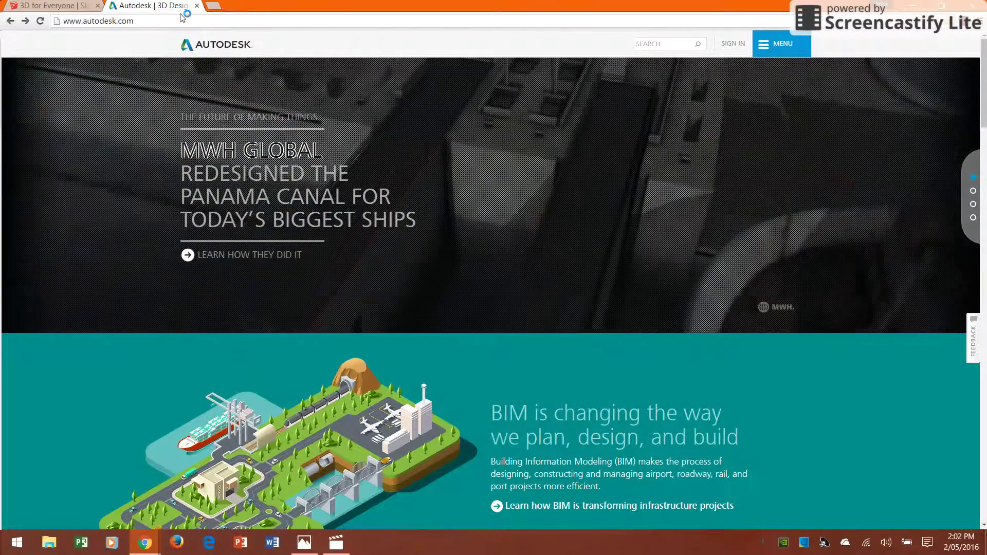
pyautogui.click(237, 22)
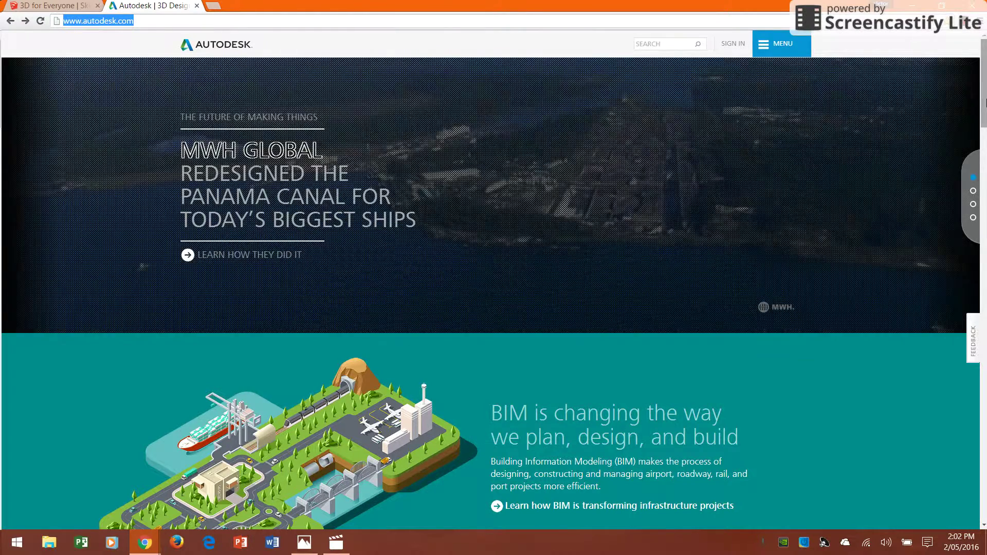
pyautogui.moveTo(985, 115); pyautogui.dragTo(959, 318)
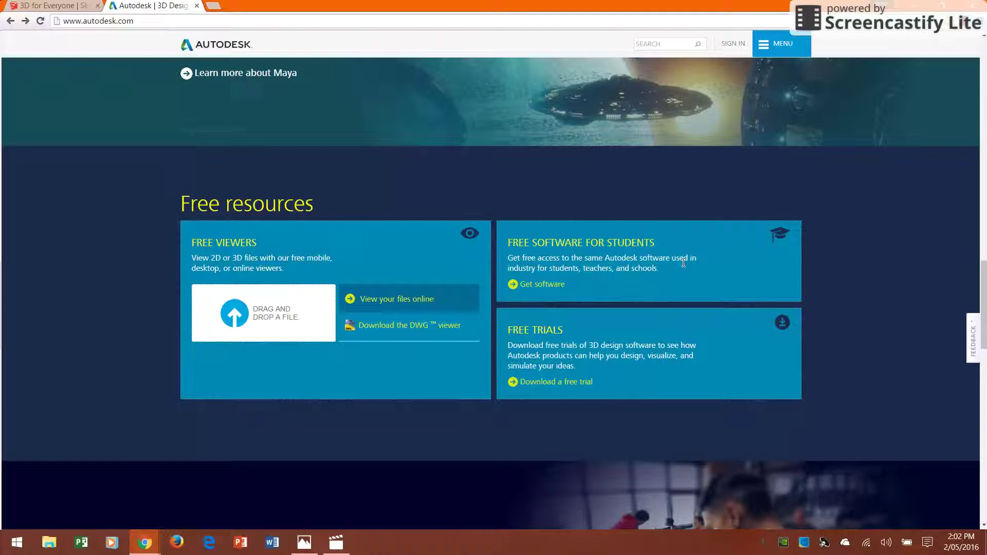
# - Open 'Get software' under Free Software for Students on the Autodesk site
pyautogui.click(552, 291)
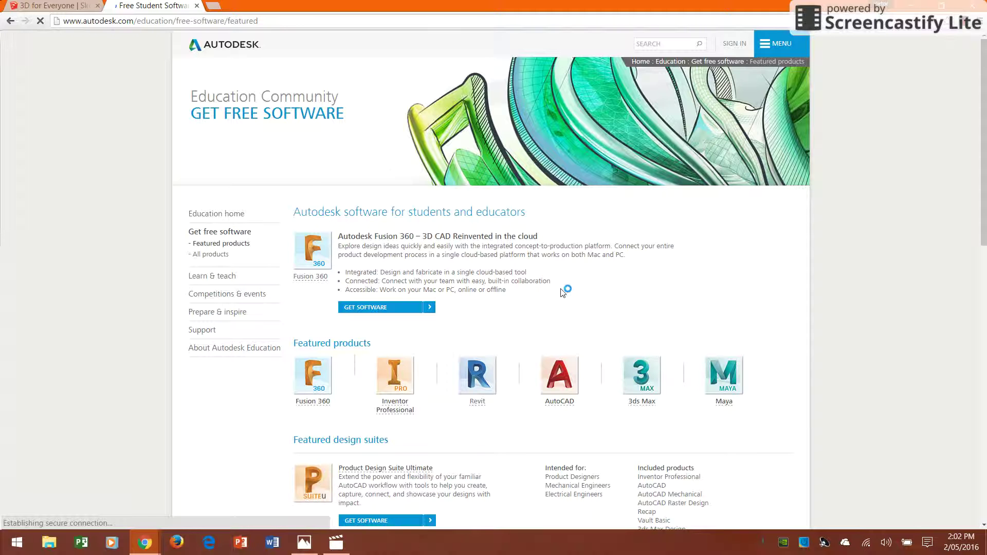
pyautogui.scroll(-2, 564, 286)
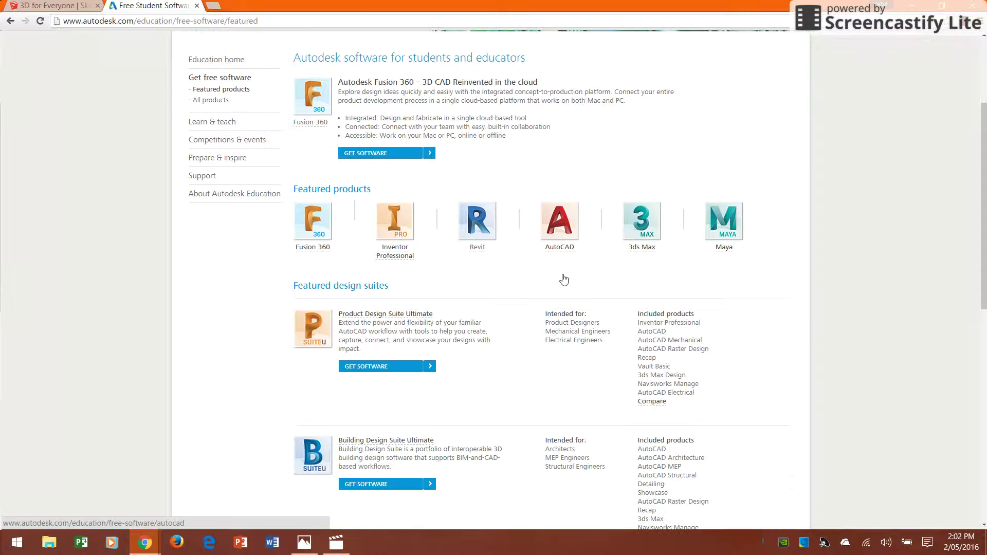
pyautogui.scroll(-1, 564, 280)
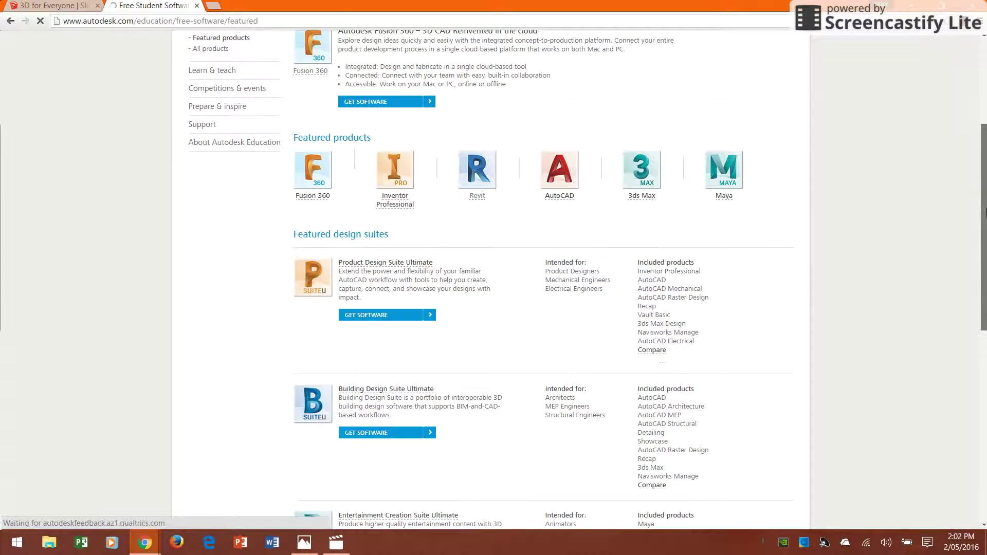
pyautogui.moveTo(986, 212); pyautogui.dragTo(985, 236)
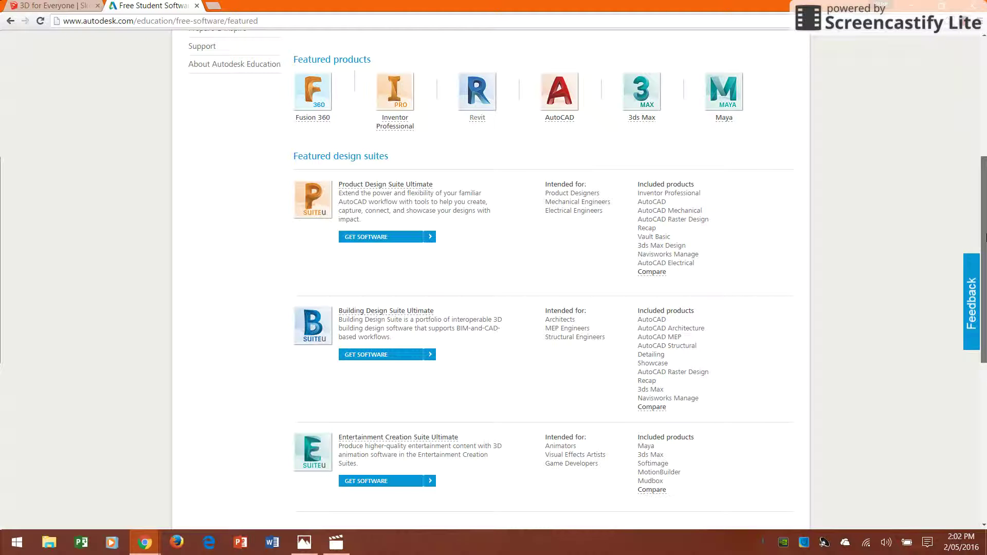
pyautogui.scroll(-1, 985, 235)
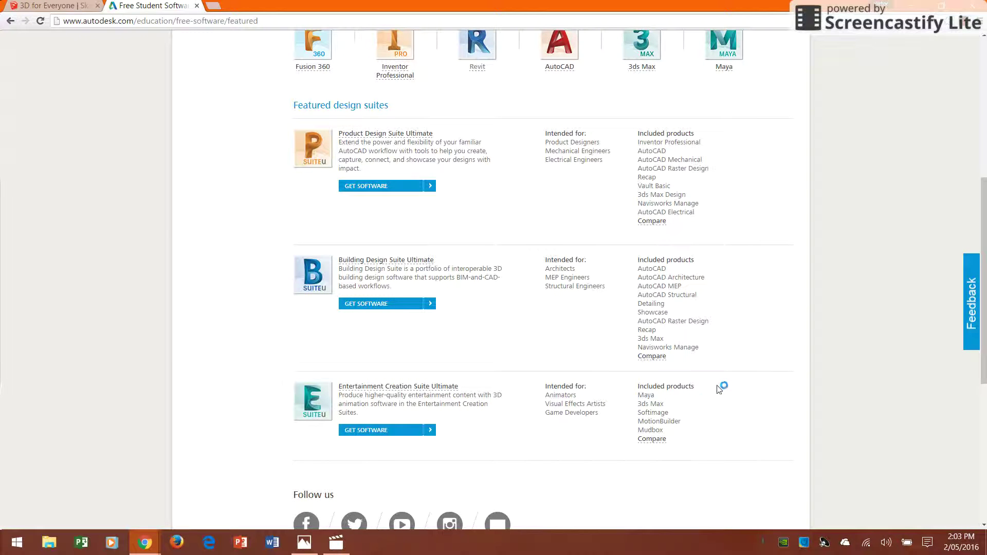
pyautogui.scroll(1, 977, 246)
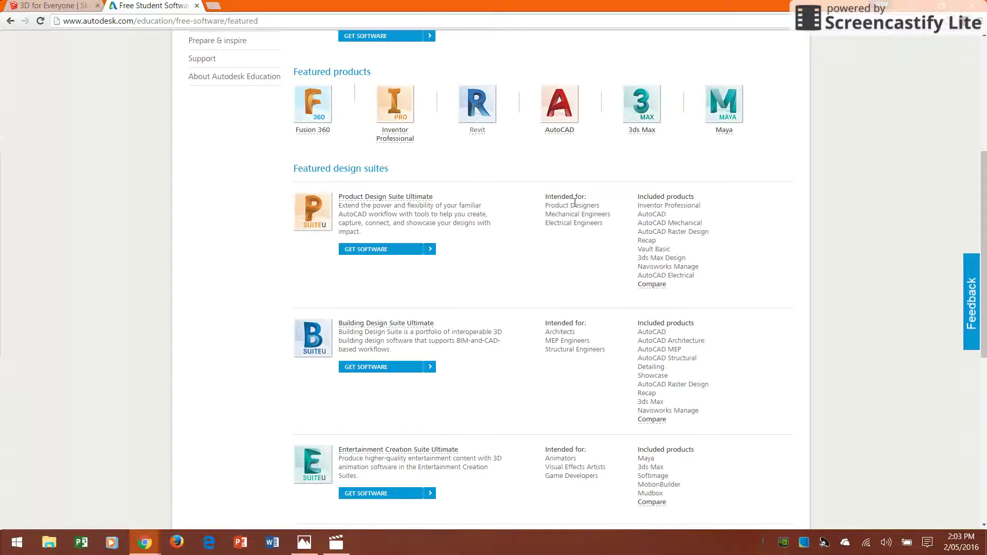
pyautogui.moveTo(985, 224); pyautogui.dragTo(984, 195)
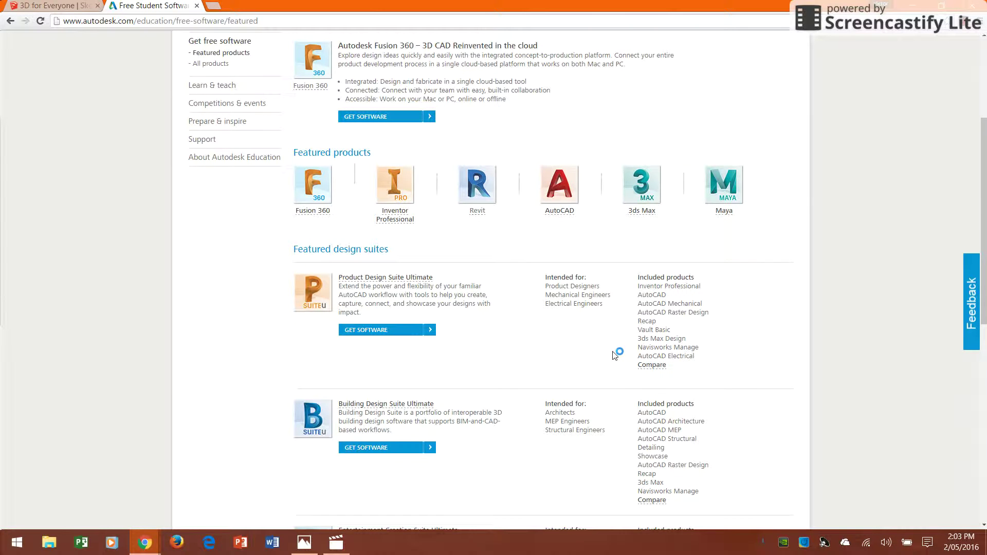
pyautogui.scroll(-1, 610, 385)
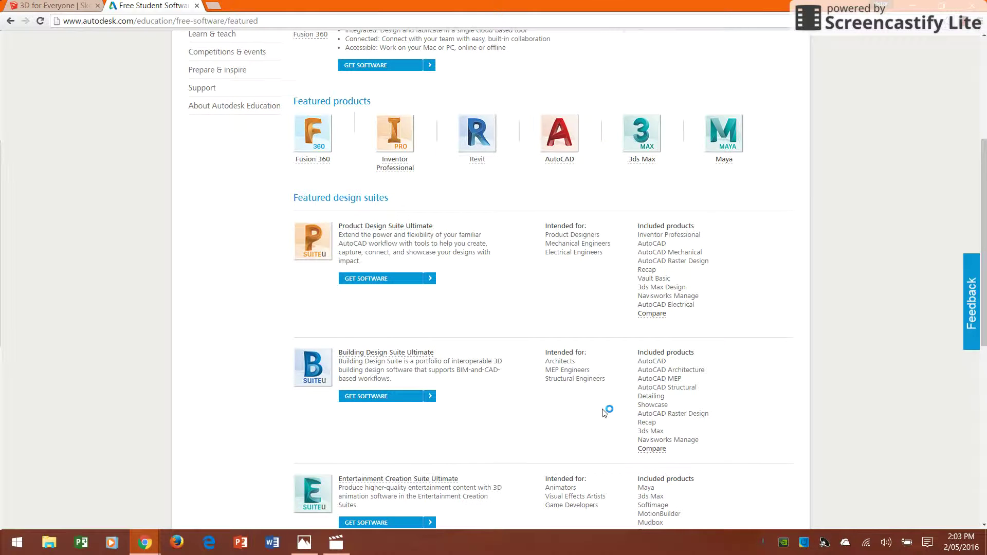
pyautogui.scroll(-1, 604, 414)
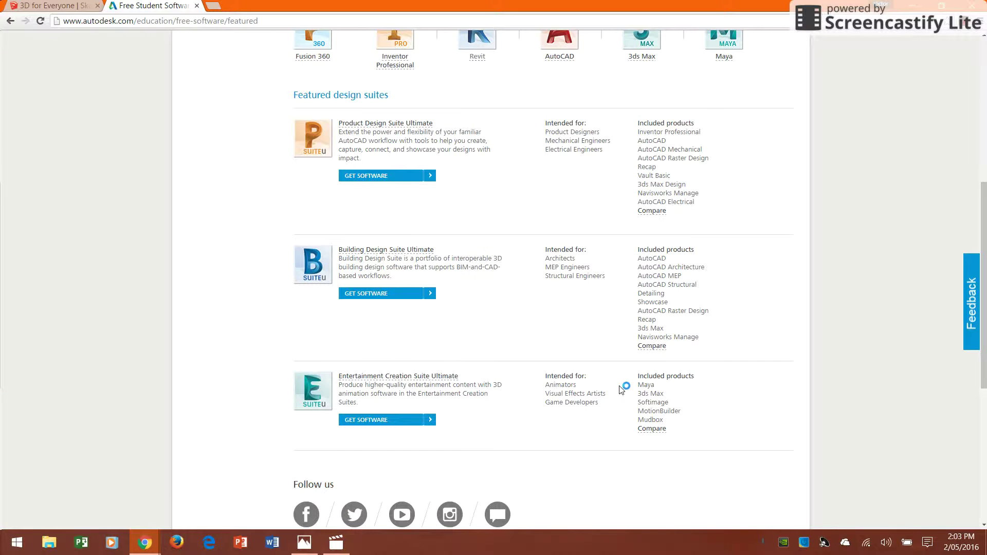
pyautogui.moveTo(984, 347); pyautogui.dragTo(984, 360)
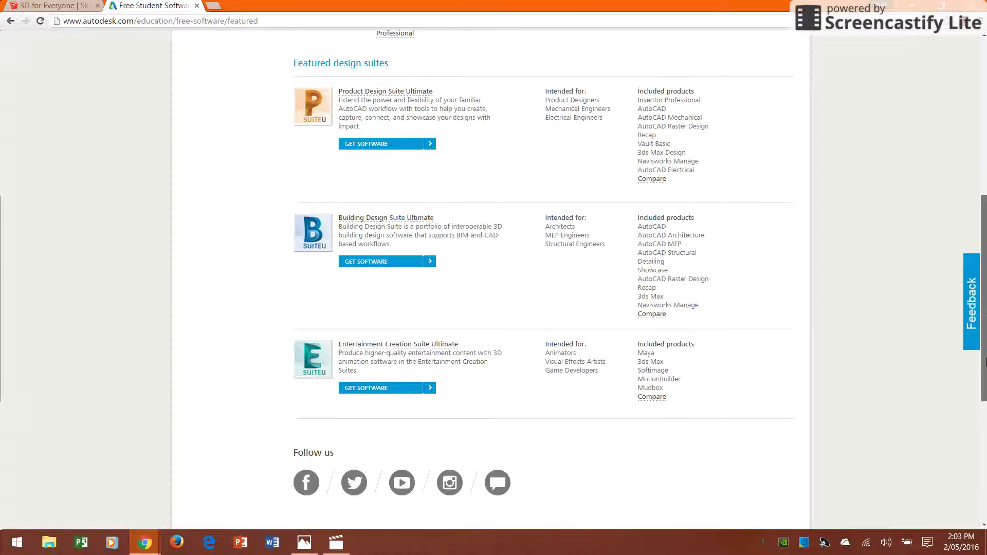
pyautogui.moveTo(985, 360); pyautogui.dragTo(984, 329)
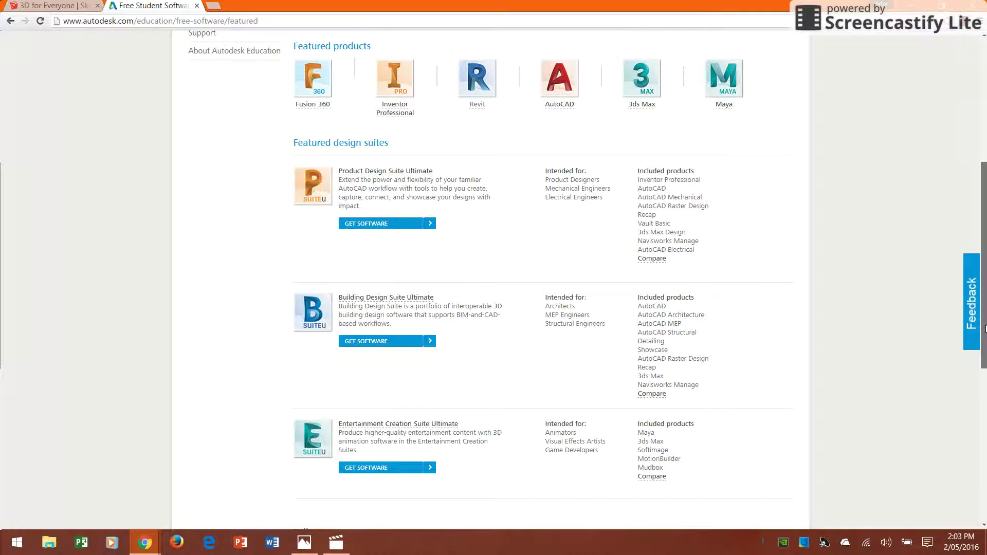
pyautogui.scroll(1, 743, 282)
pyautogui.scroll(2, 743, 281)
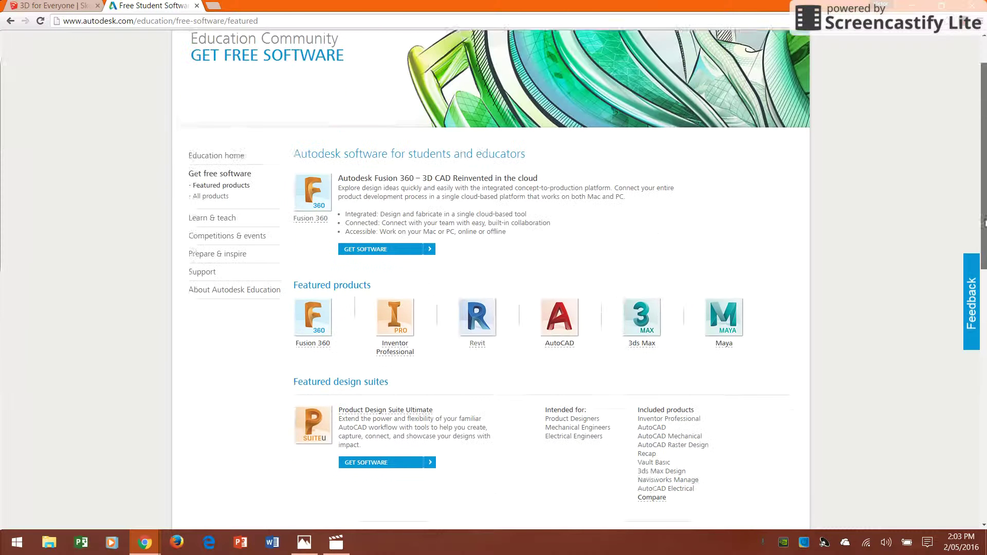
pyautogui.scroll(1, 743, 280)
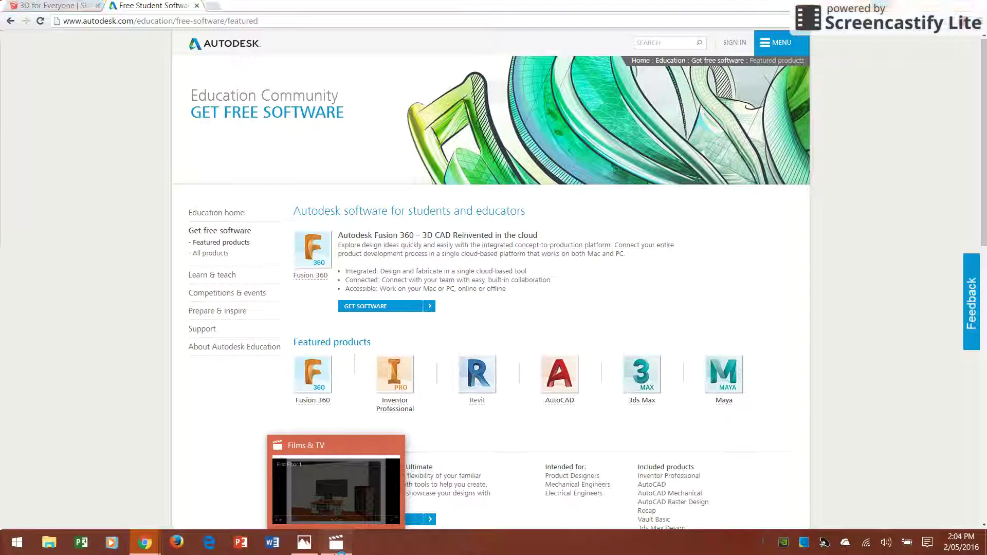
pyautogui.click(336, 545)
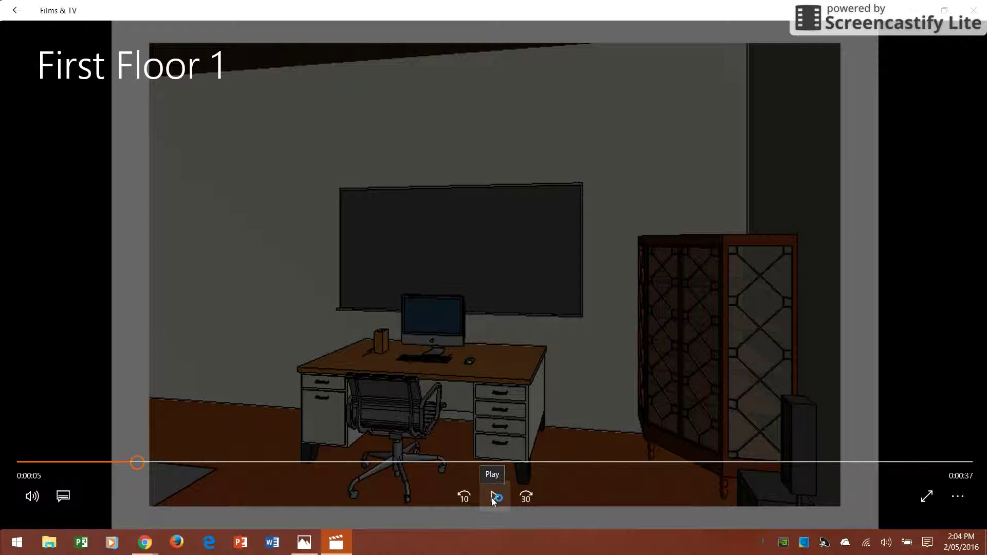
pyautogui.click(495, 498)
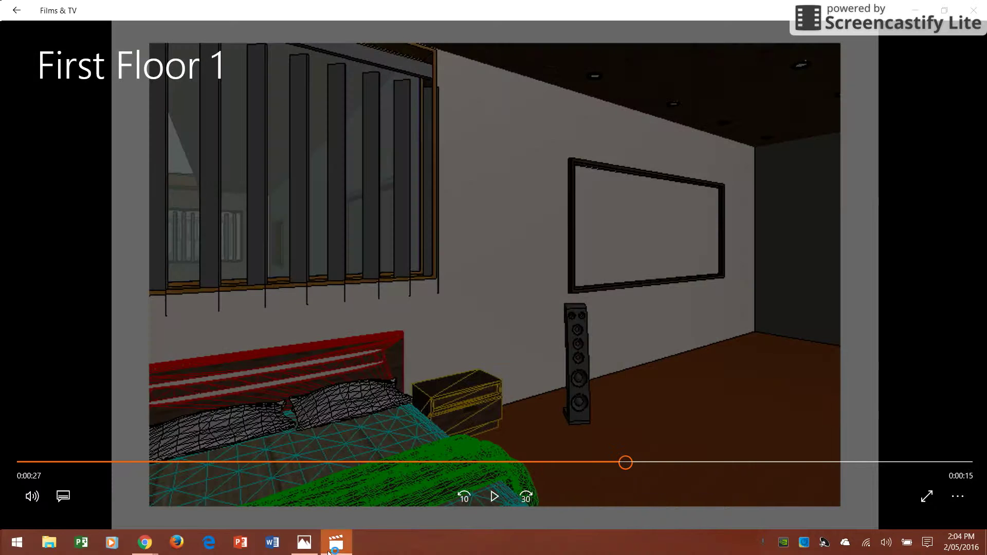
pyautogui.click(336, 542)
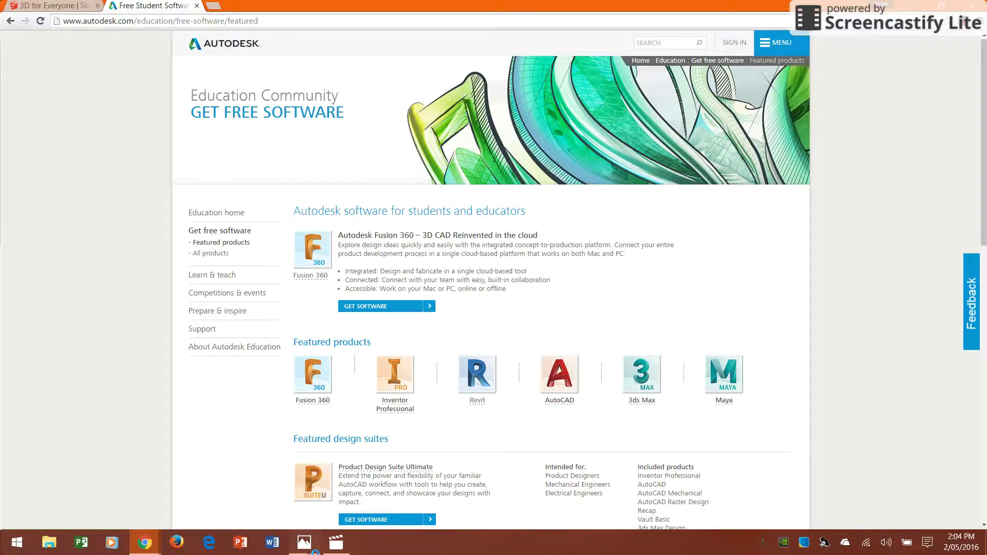
# - Bring up the Contemporary Island Home dining room render in Photos from the taskbar
pyautogui.click(315, 547)
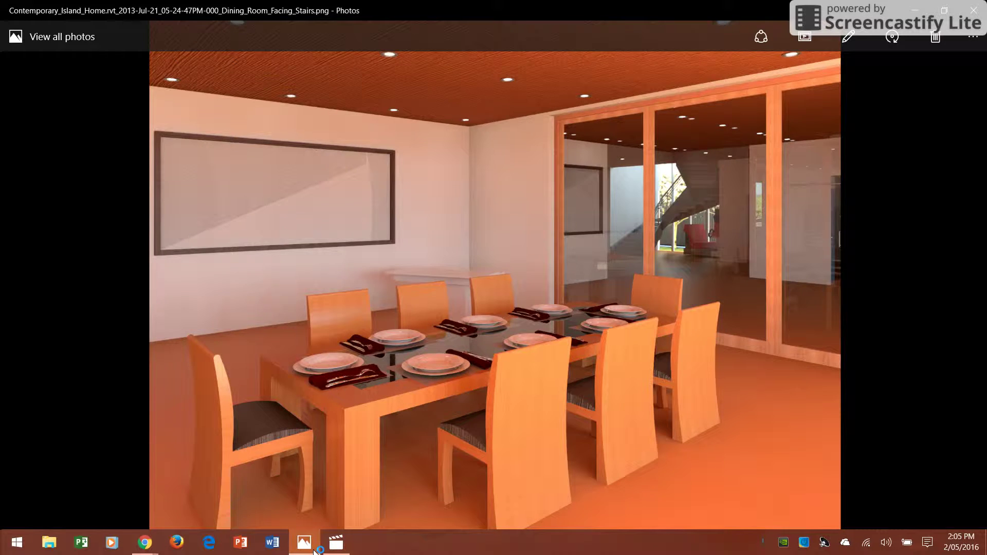
# - Page through seven more house renders, including the ensuite and front garage views
pyautogui.press('Right')
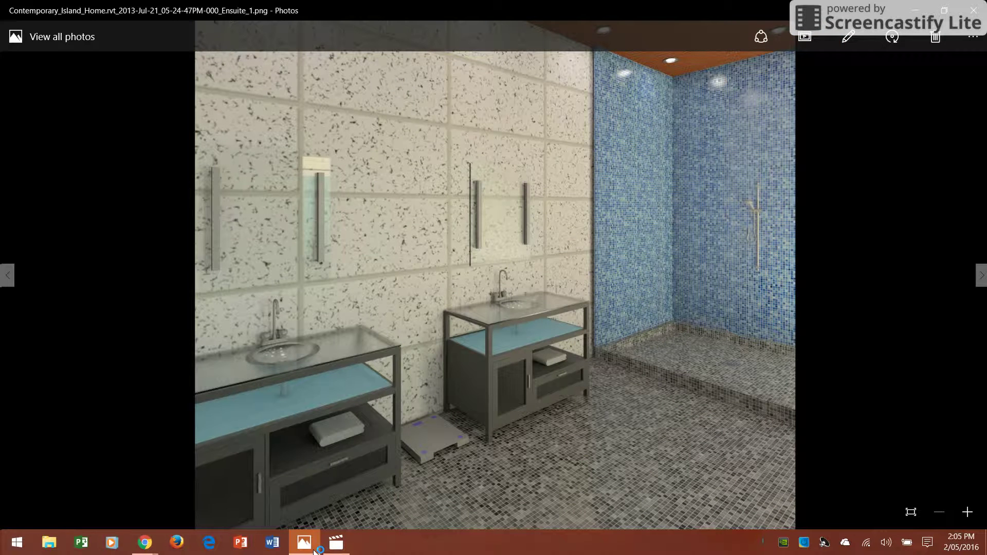
pyautogui.press('Right')
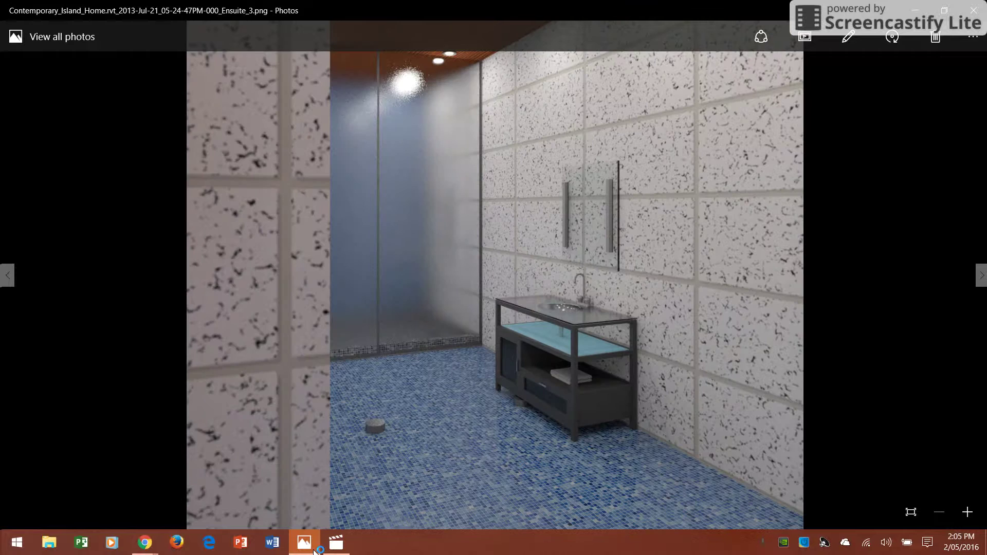
pyautogui.press('Right')
pyautogui.press('Right')
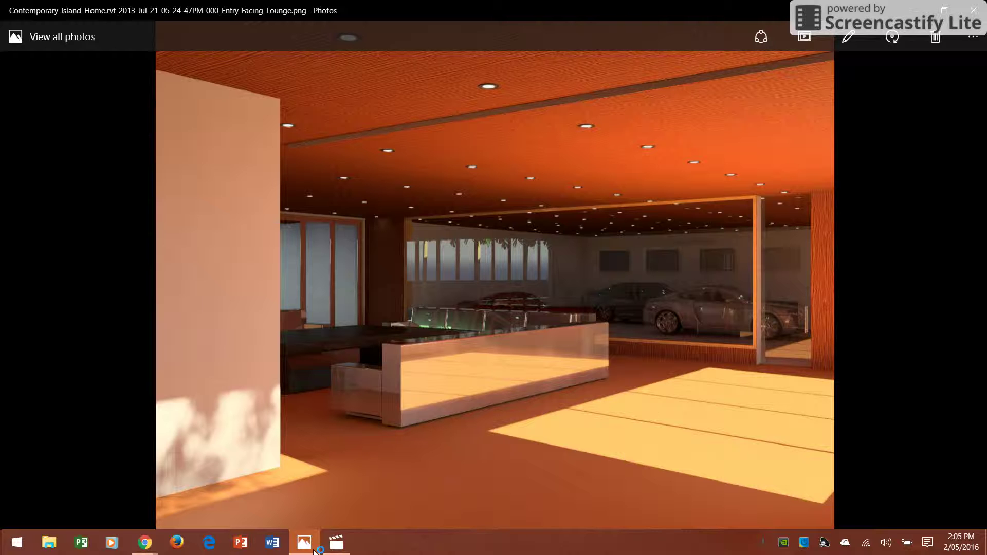
pyautogui.press('Right')
pyautogui.press('Right')
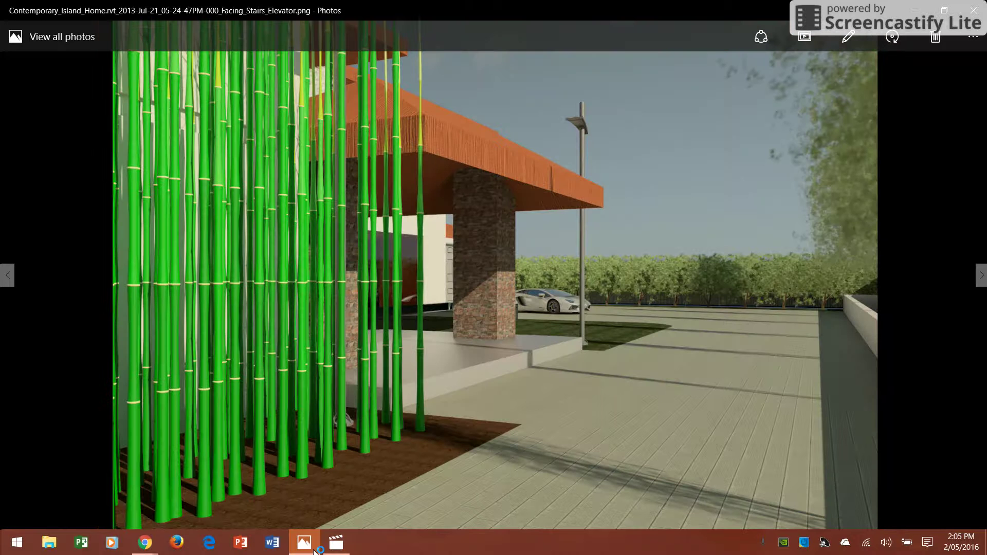
pyautogui.press('Right')
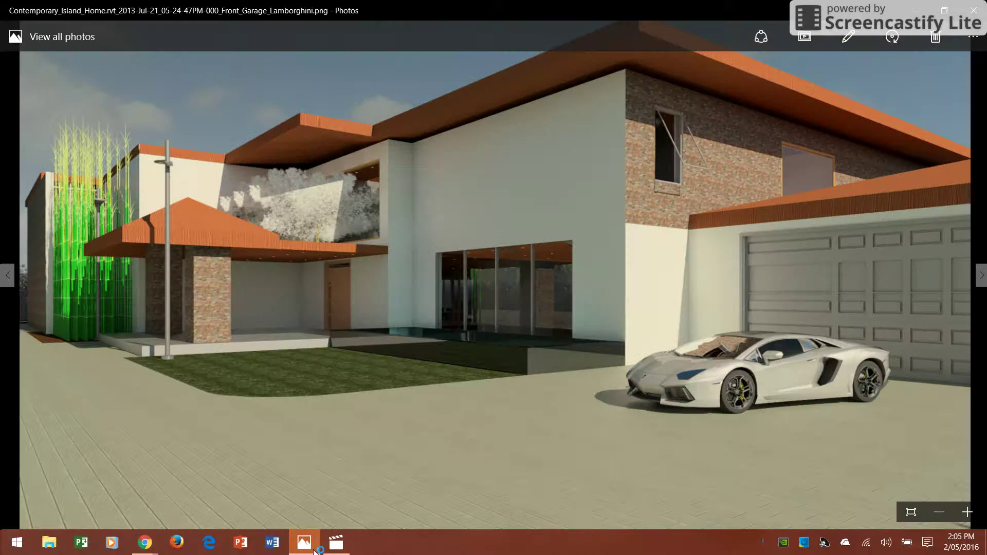
pyautogui.press('Right')
pyautogui.press('Right')
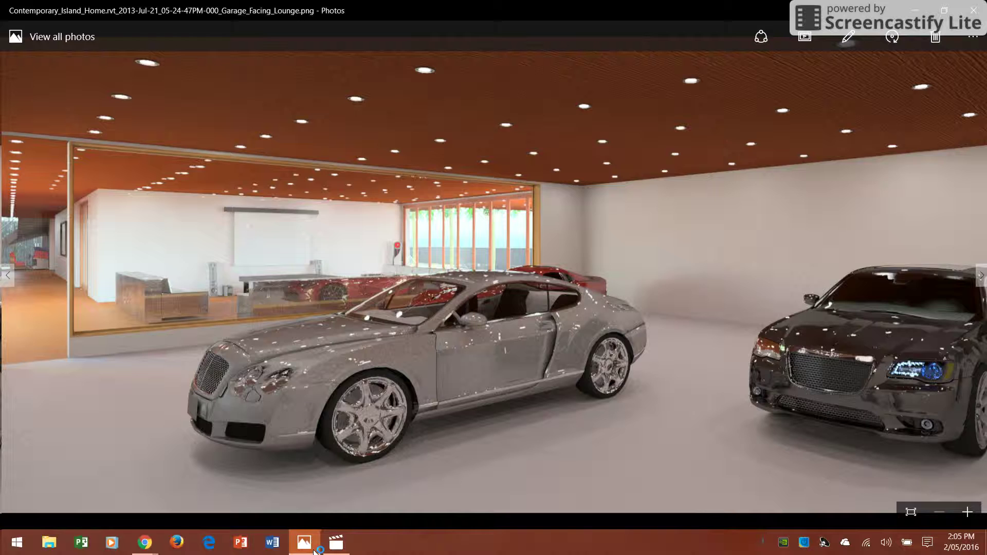
pyautogui.press('Right')
# - Minimize Photos, open Revit's free download page and start creating an Autodesk account
pyautogui.click(315, 548)
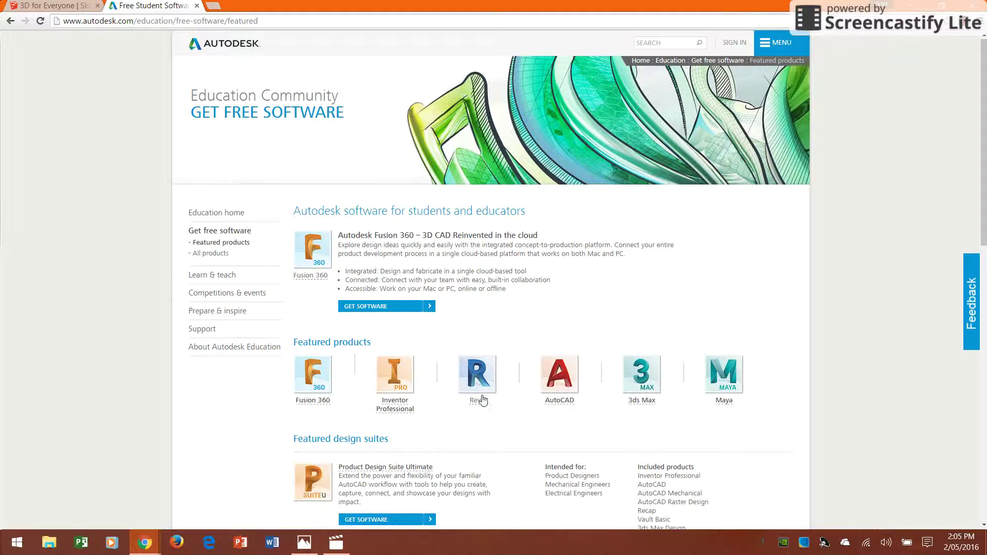
pyautogui.click(478, 402)
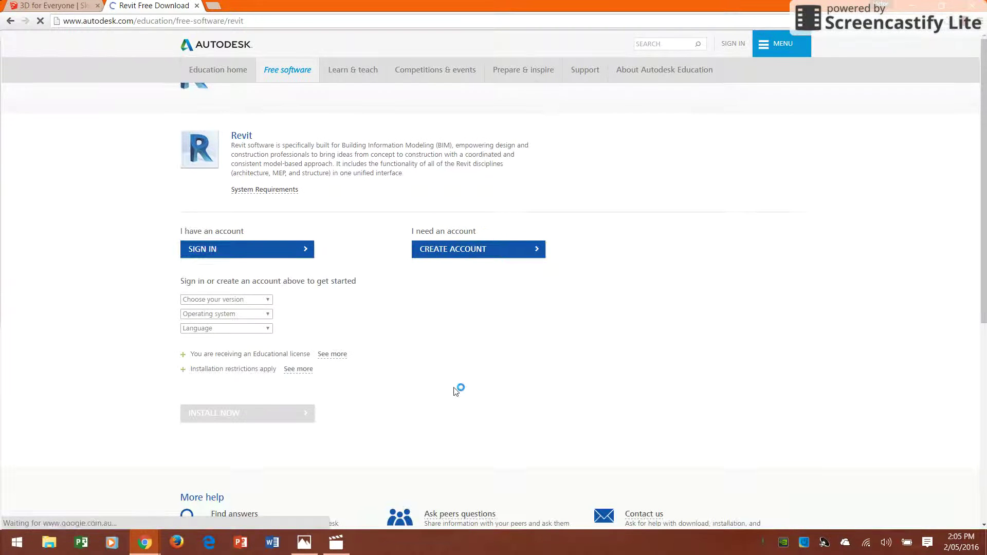
pyautogui.click(463, 303)
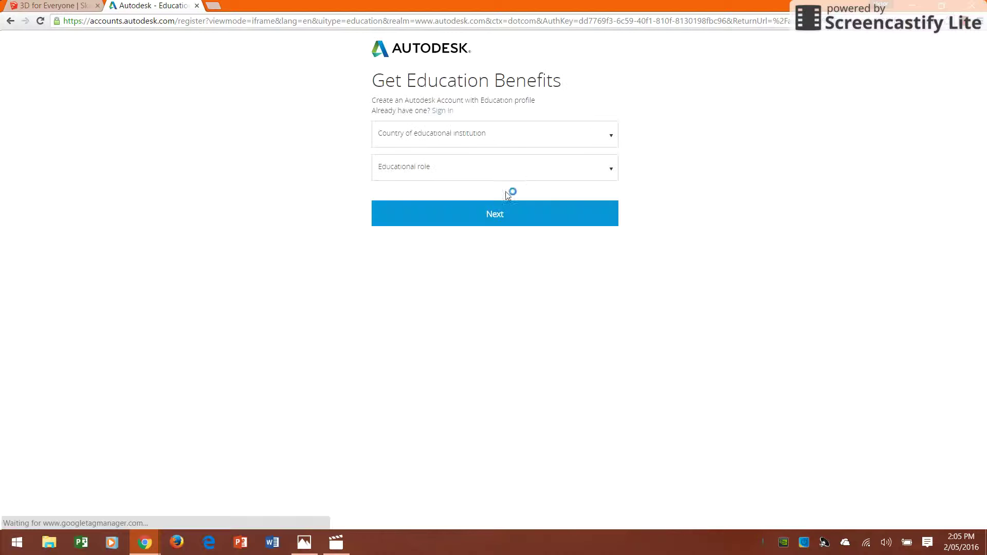
pyautogui.click(601, 136)
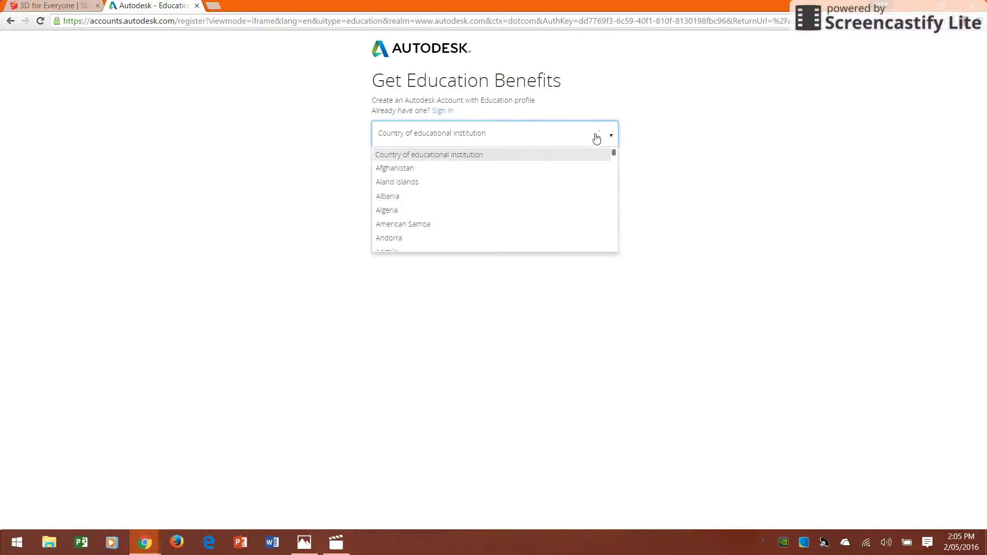
pyautogui.scroll(-2, 470, 203)
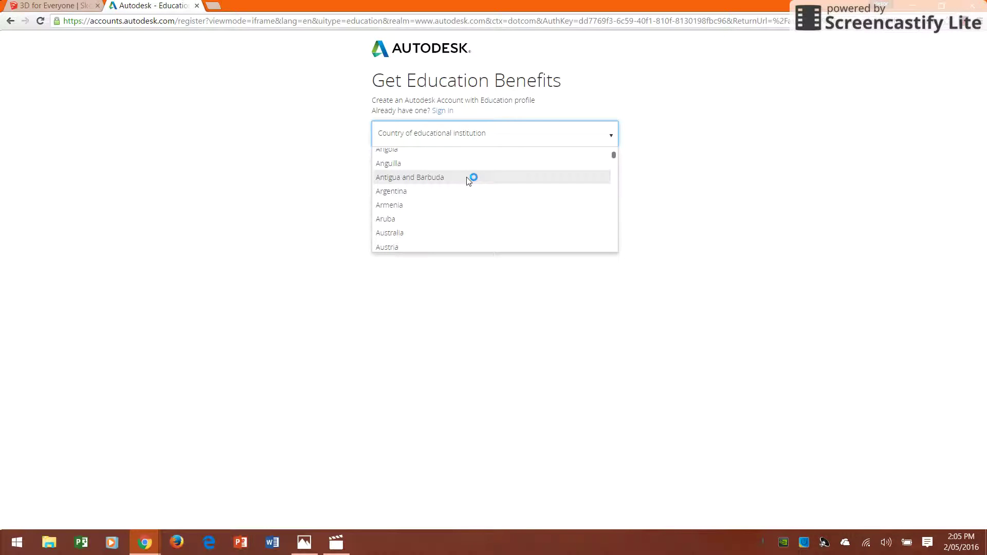
pyautogui.scroll(-2, 470, 174)
pyautogui.click(439, 186)
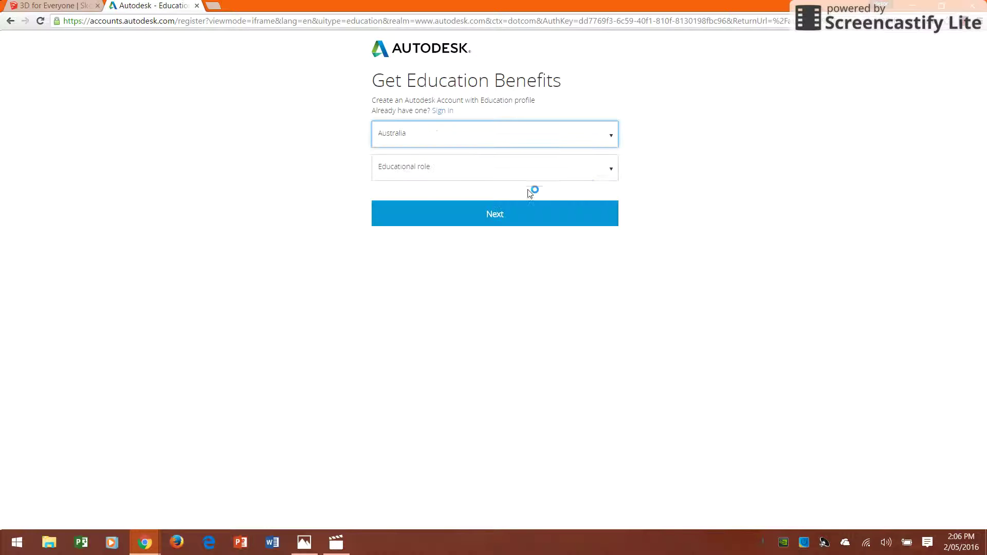
pyautogui.click(591, 179)
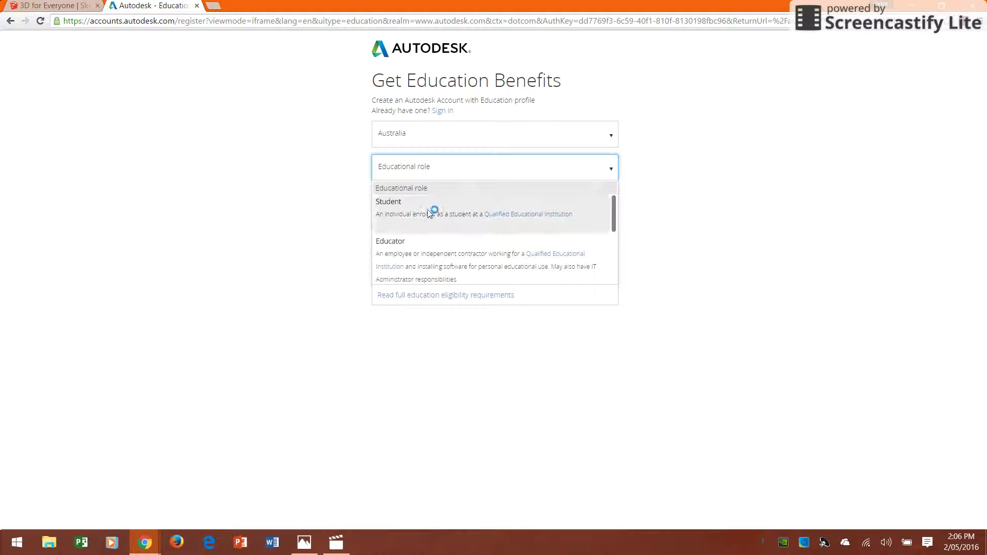
pyautogui.click(428, 208)
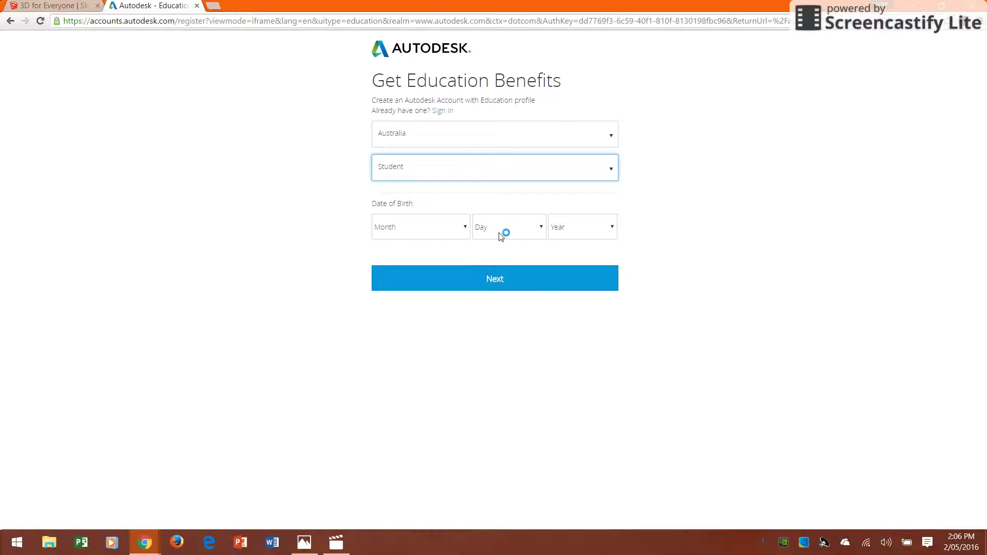
pyautogui.click(461, 230)
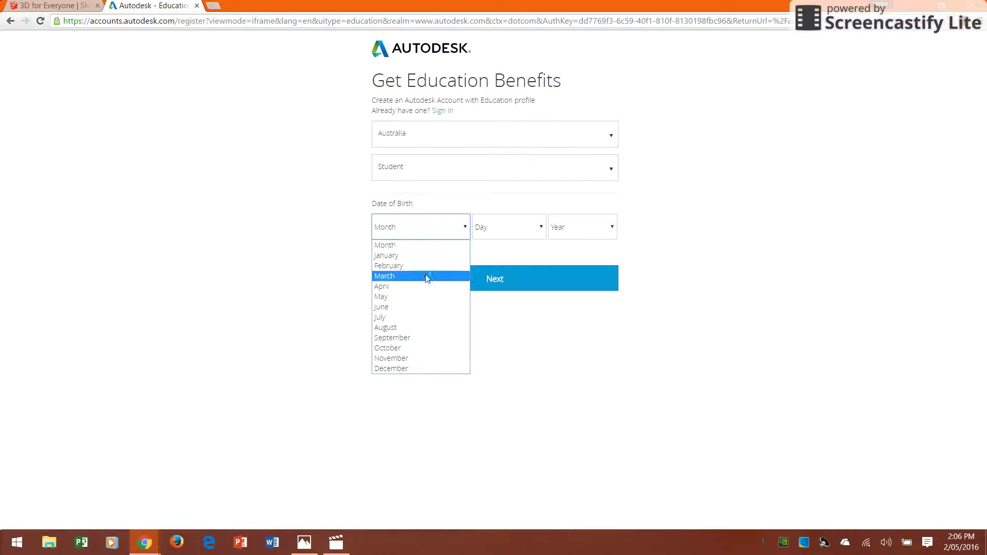
pyautogui.click(423, 317)
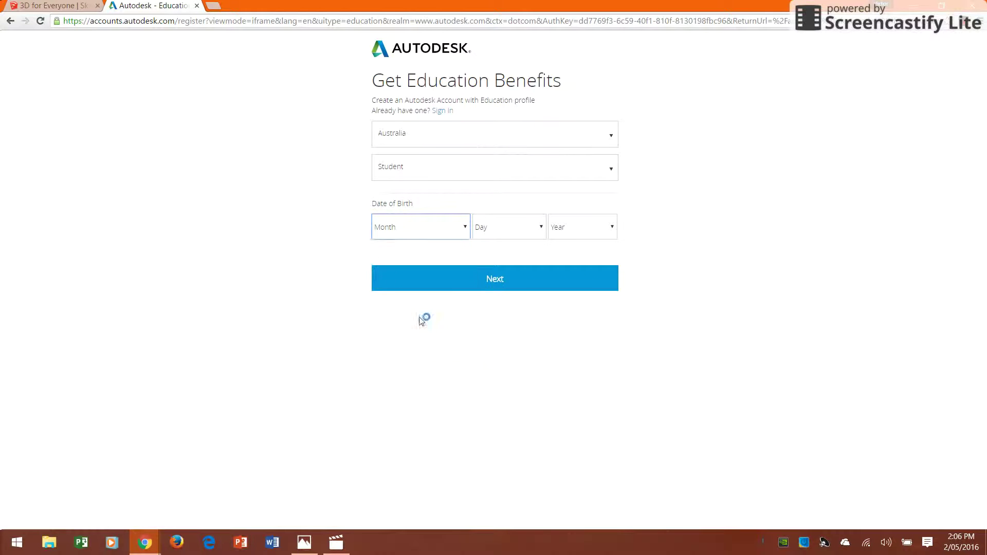
pyautogui.click(510, 233)
pyautogui.click(497, 349)
pyautogui.click(591, 226)
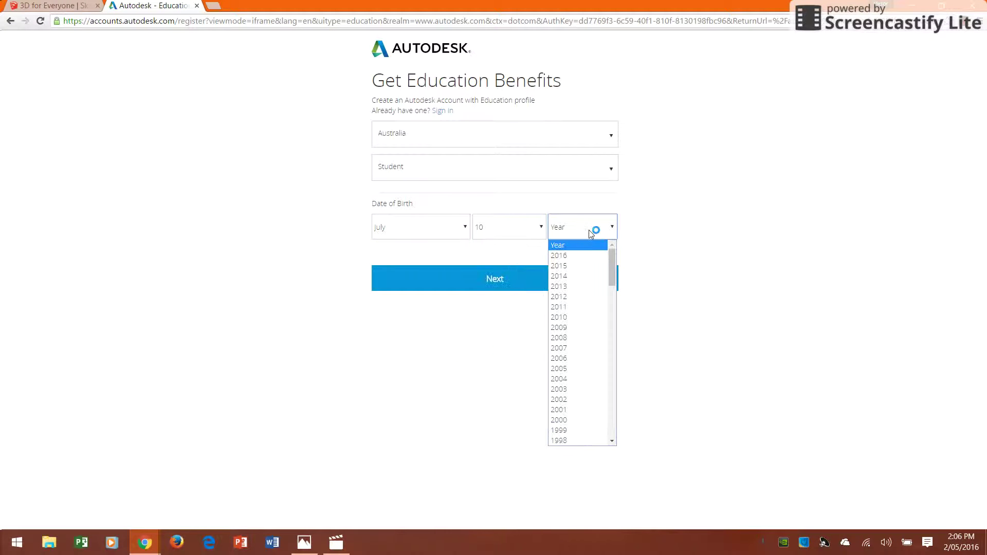
pyautogui.scroll(-5, 571, 399)
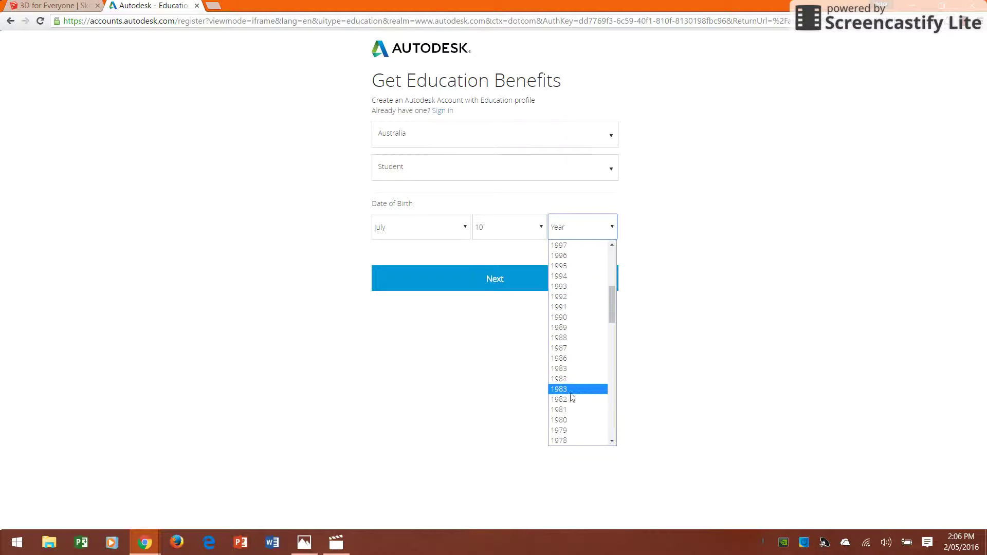
pyautogui.click(576, 308)
pyautogui.click(550, 284)
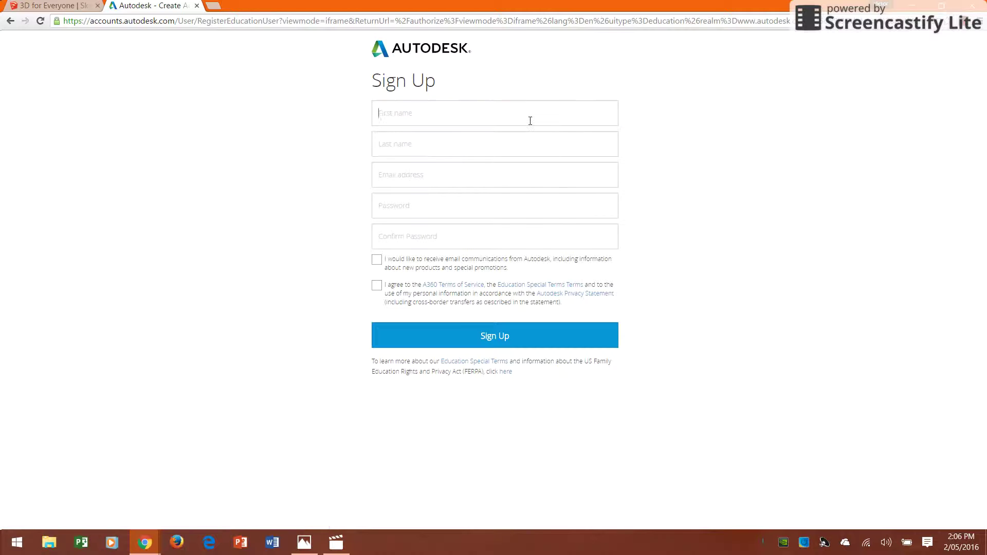
# - Go through the name, email and password fields and tick agreement to the A360 terms
pyautogui.click(529, 122)
pyautogui.click(515, 143)
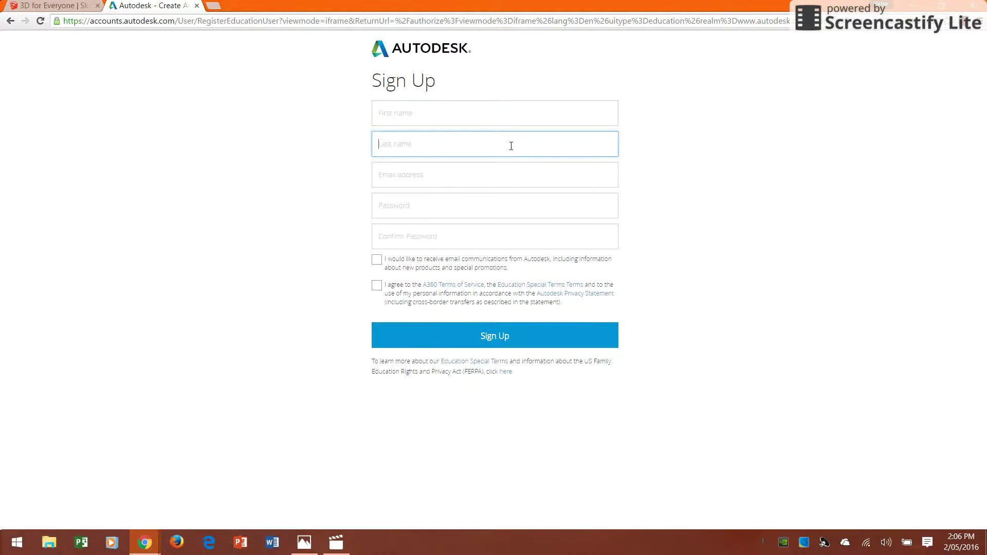
pyautogui.click(512, 179)
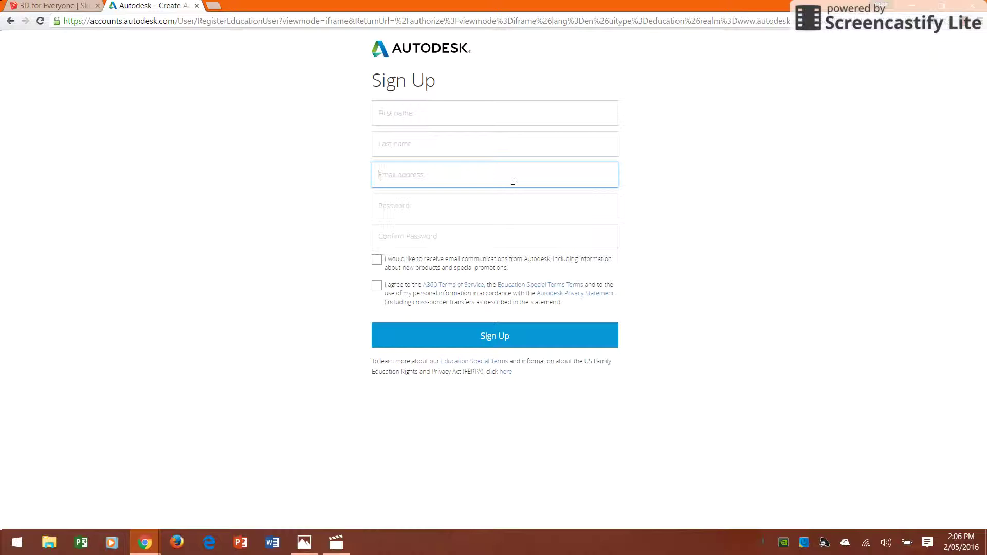
pyautogui.click(510, 202)
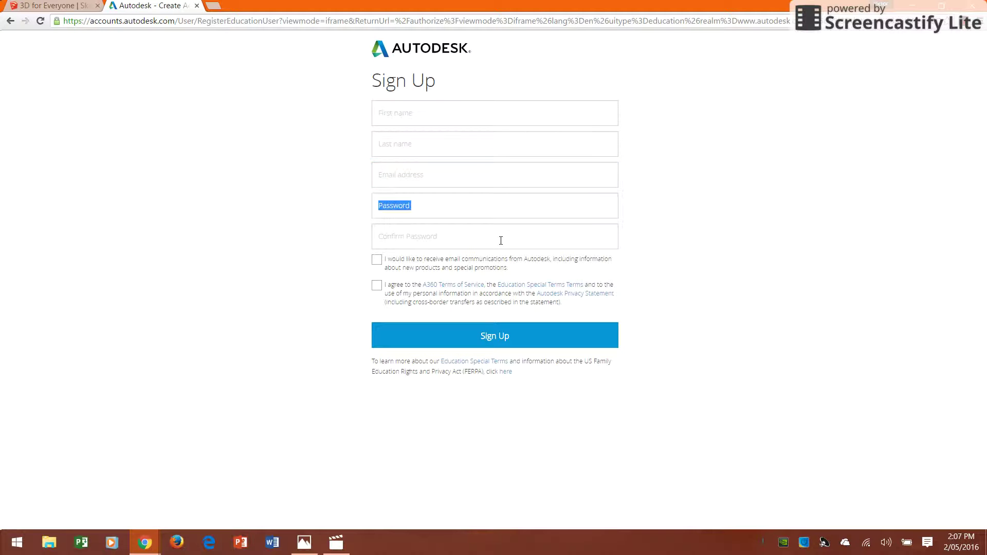
pyautogui.click(500, 239)
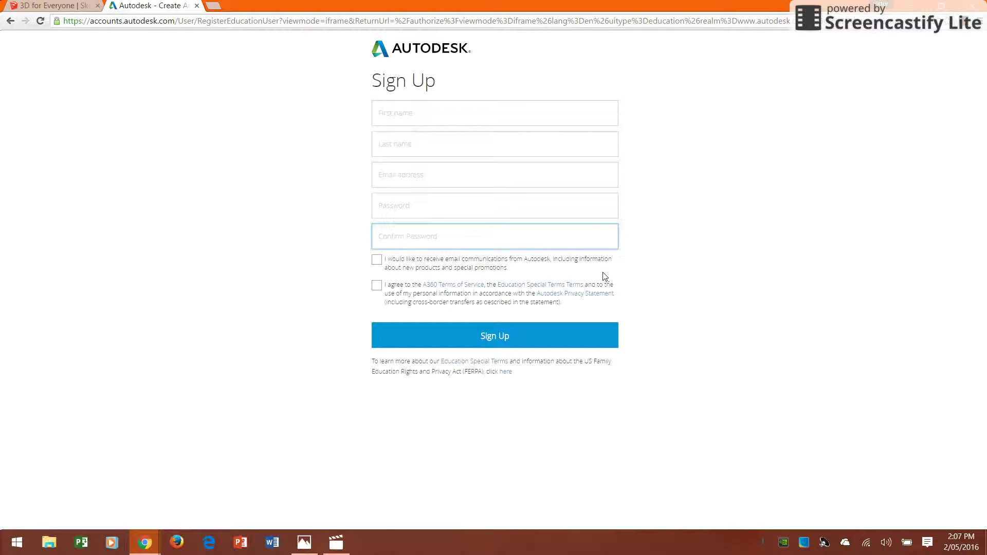
pyautogui.click(377, 286)
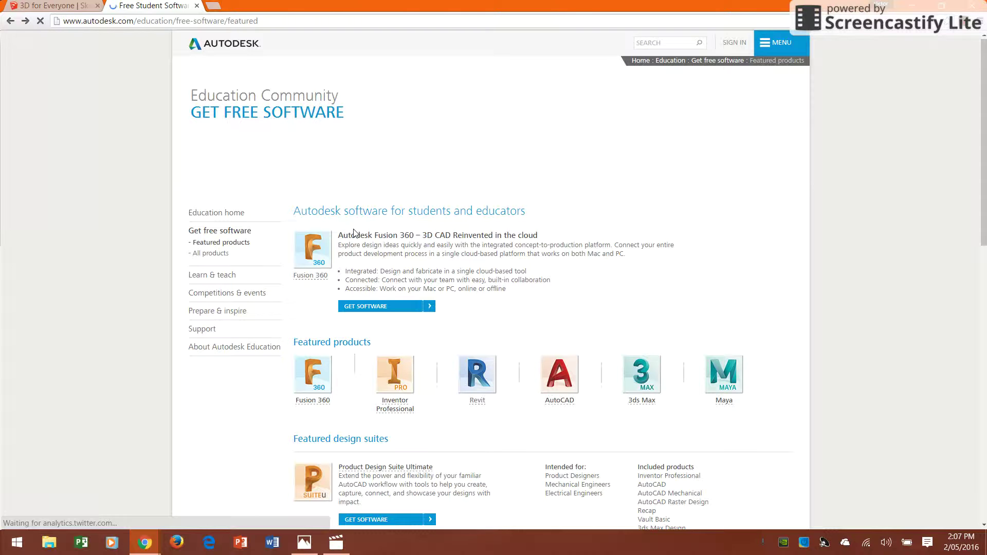
pyautogui.scroll(-1, 401, 241)
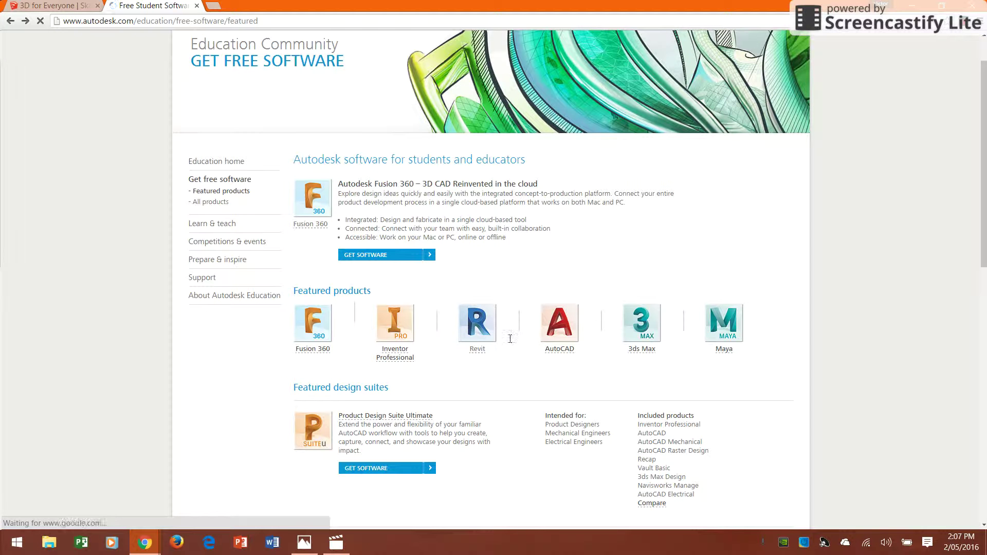
# - Open the Revit product page from Featured products, then its free download page
pyautogui.click(480, 322)
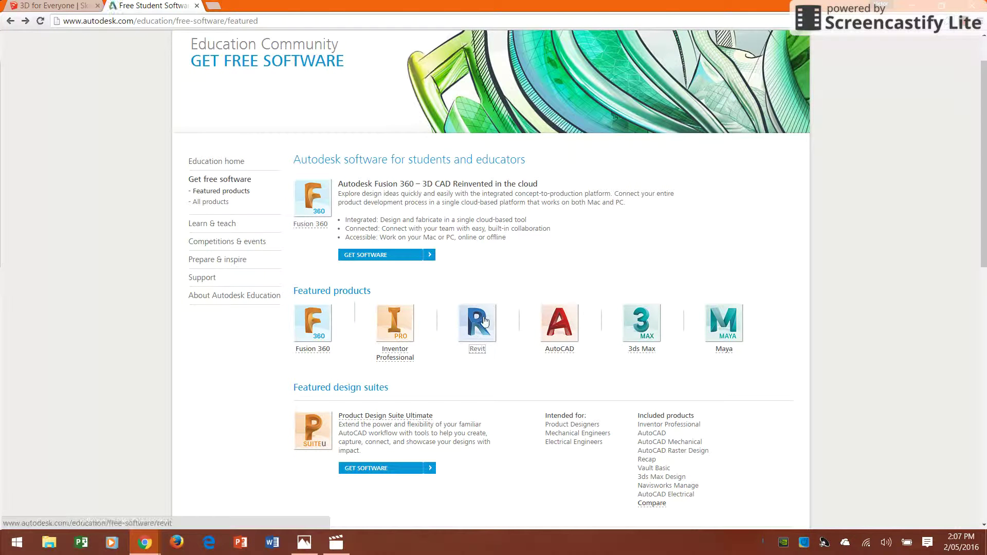
pyautogui.scroll(-1, 486, 316)
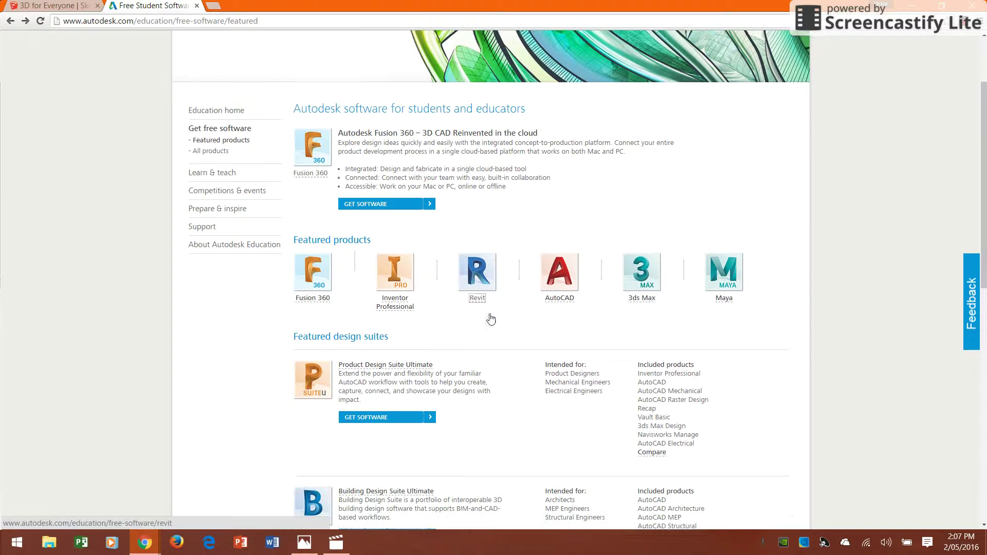
pyautogui.click(478, 302)
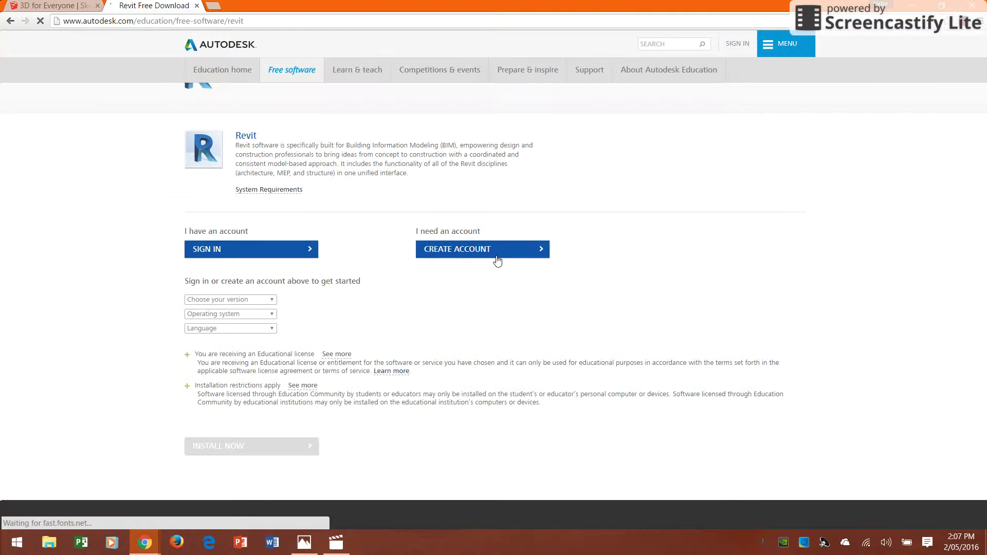
pyautogui.scroll(1, 266, 244)
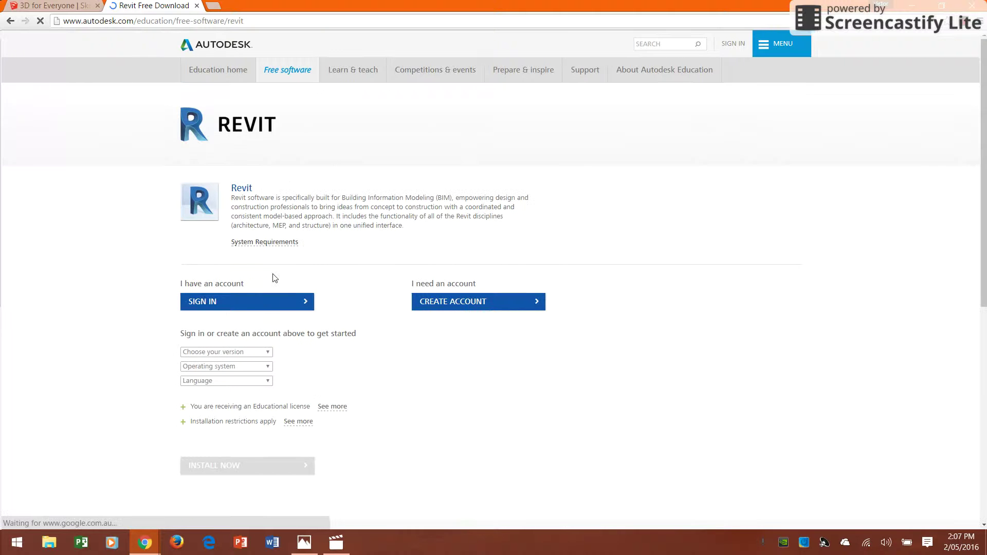
pyautogui.scroll(-1, 278, 302)
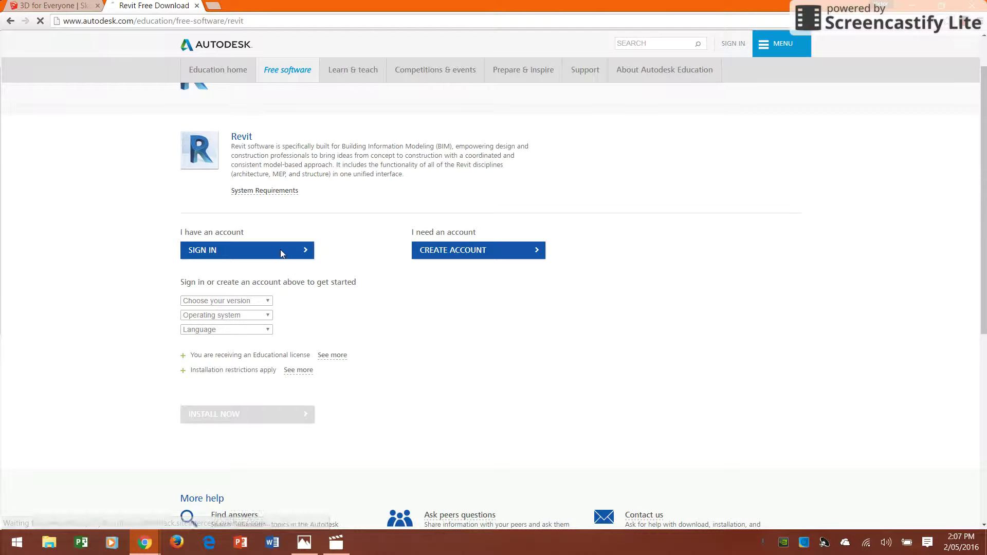